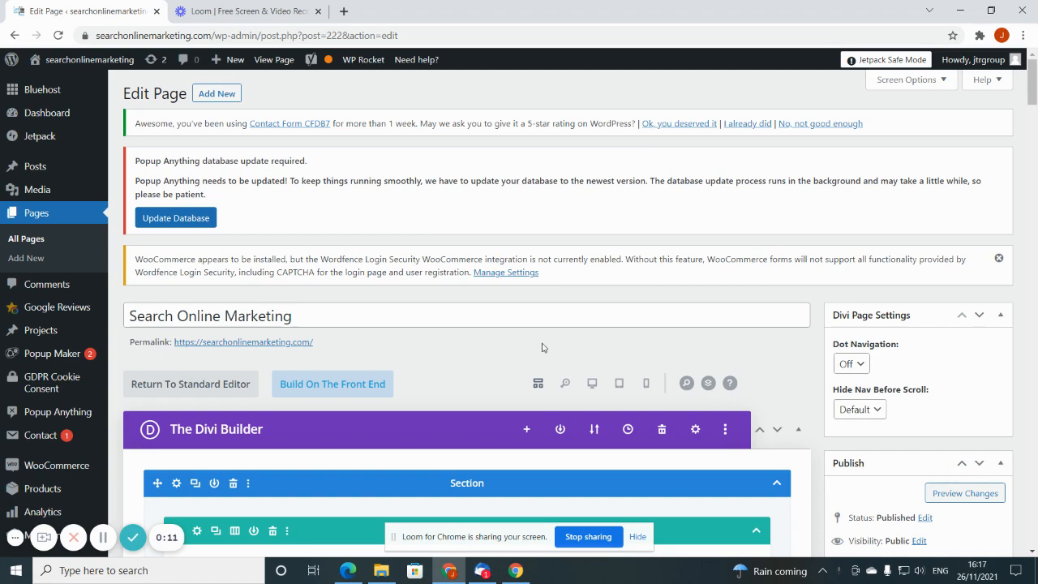
Clear the existing meta description in the Yoast SEO settings of the Search Online Marketing page
scroll(563, 319, down, 10)
scroll(566, 318, down, 10)
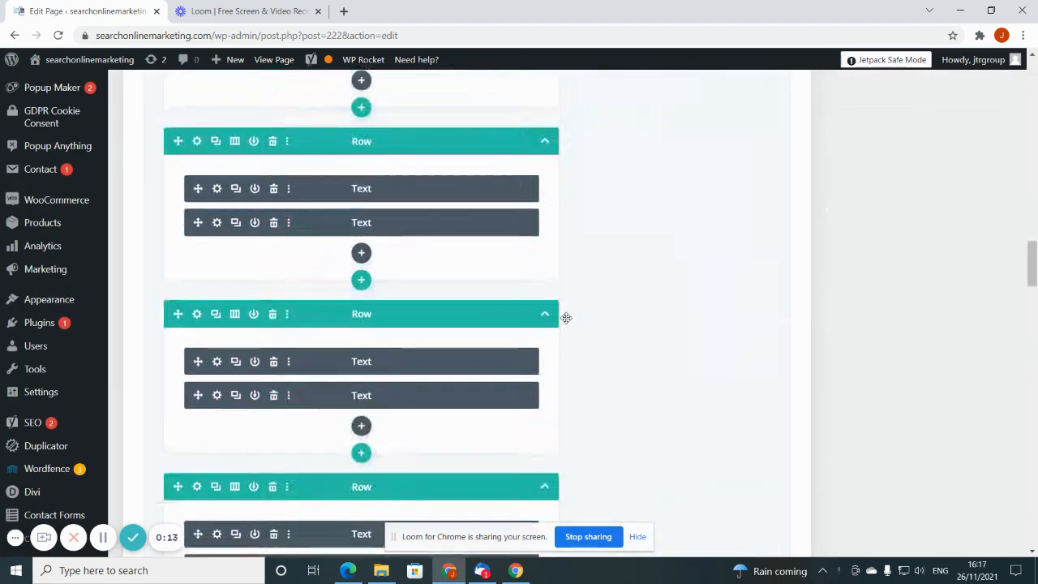
scroll(565, 317, down, 10)
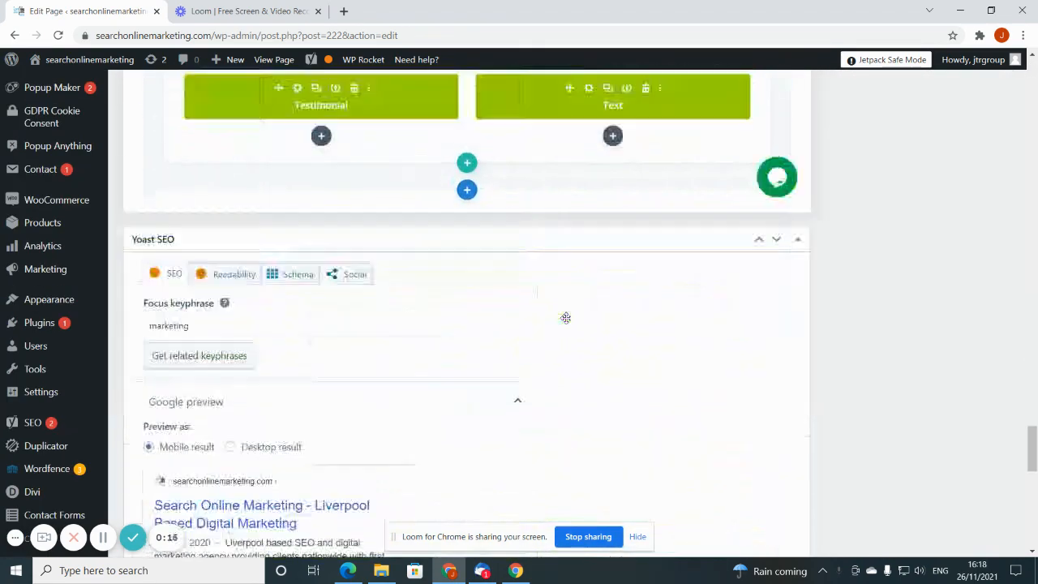
scroll(567, 323, up, 1)
scroll(568, 323, down, 1)
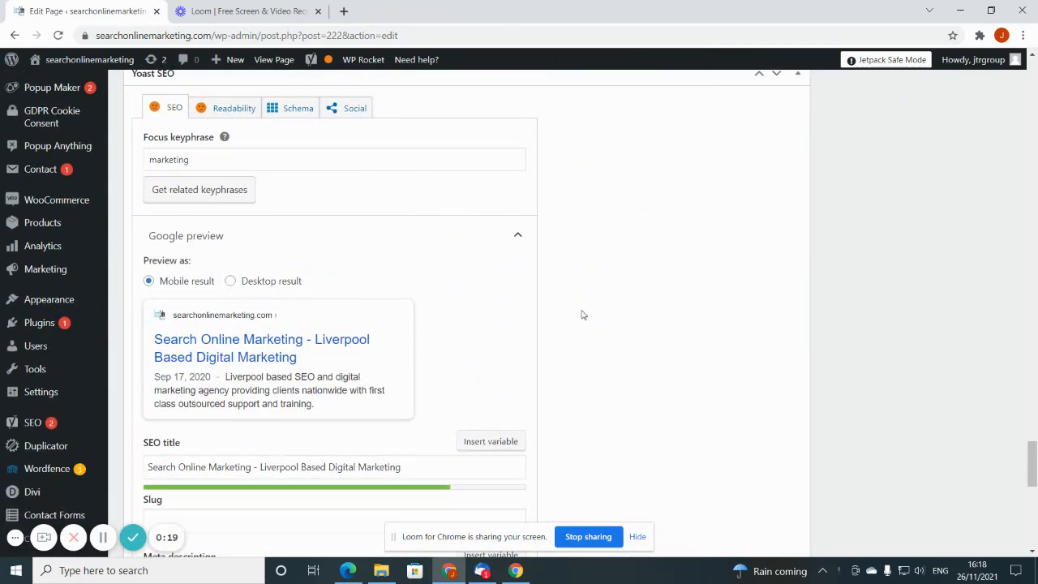
scroll(276, 344, down, 2)
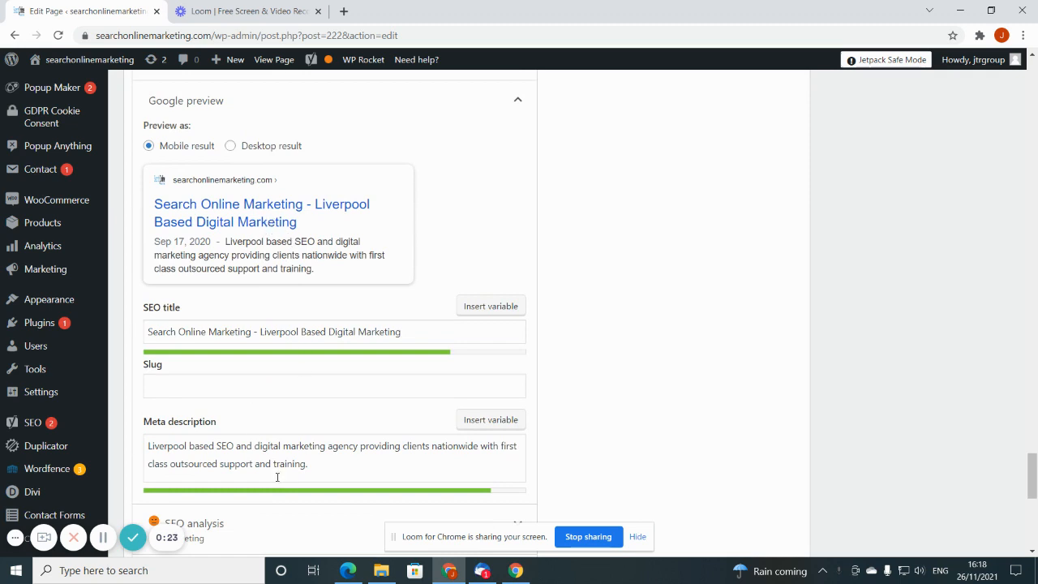
click(318, 467)
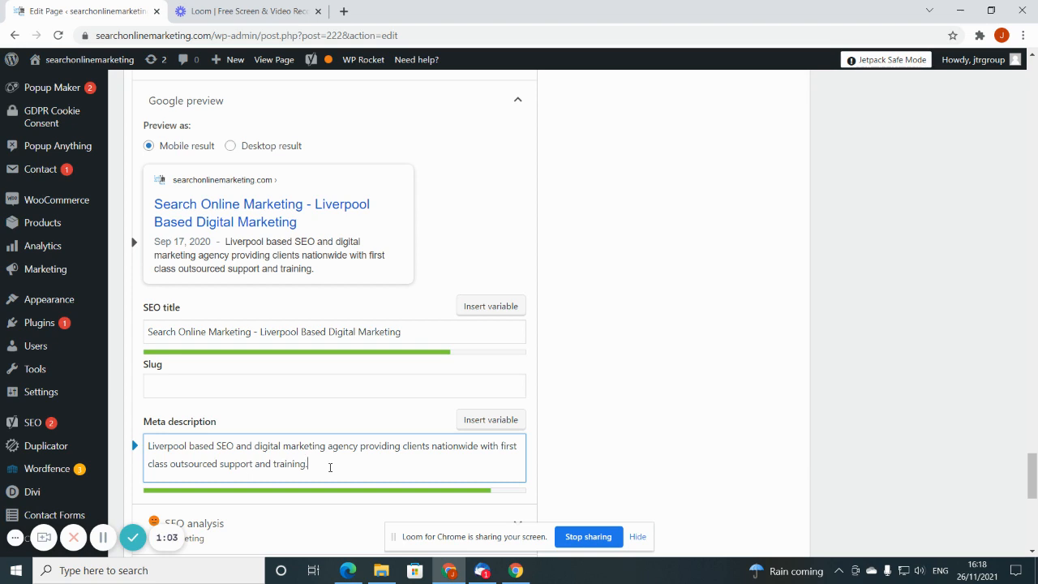
key(ctrl+a)
mouse_move(44, 387)
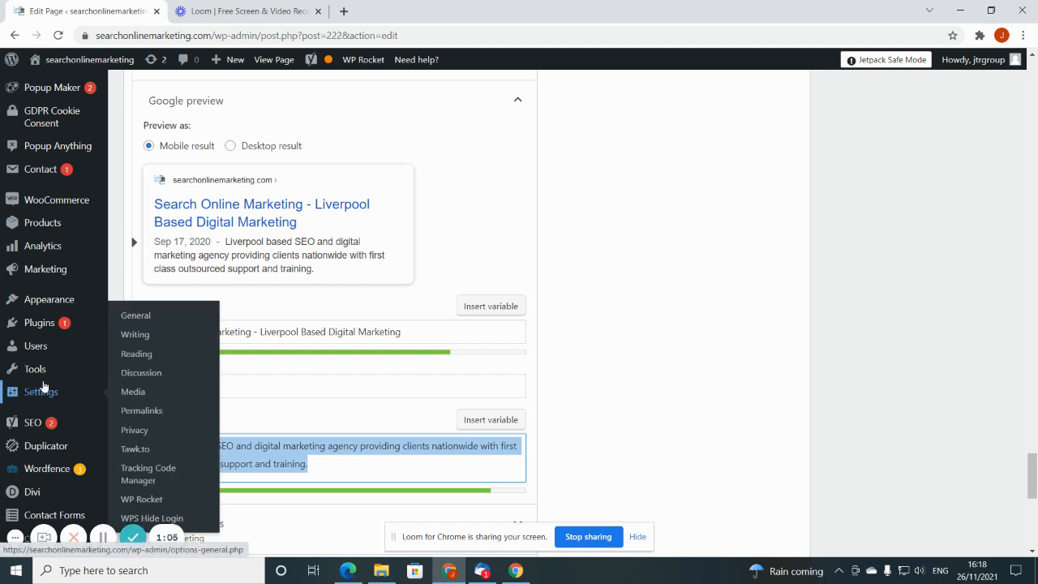
key(BackSpace)
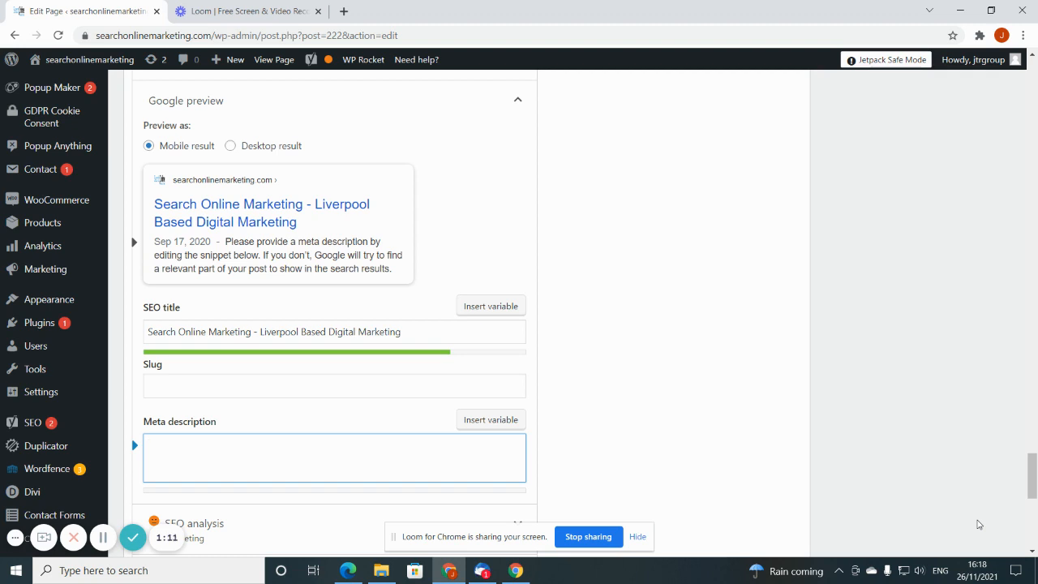
Try the meta description "PUTTING SOMETHING BOLD TO GRAB ATTENTION!!" in capitals, and empty the field again
text(PUTT)
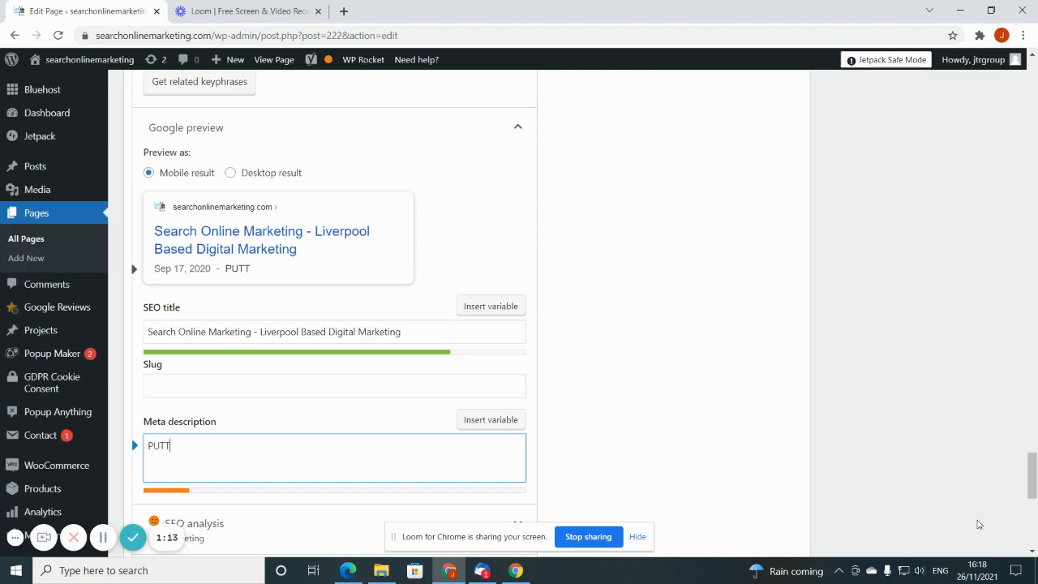
text(ING SOMETHING BOL)
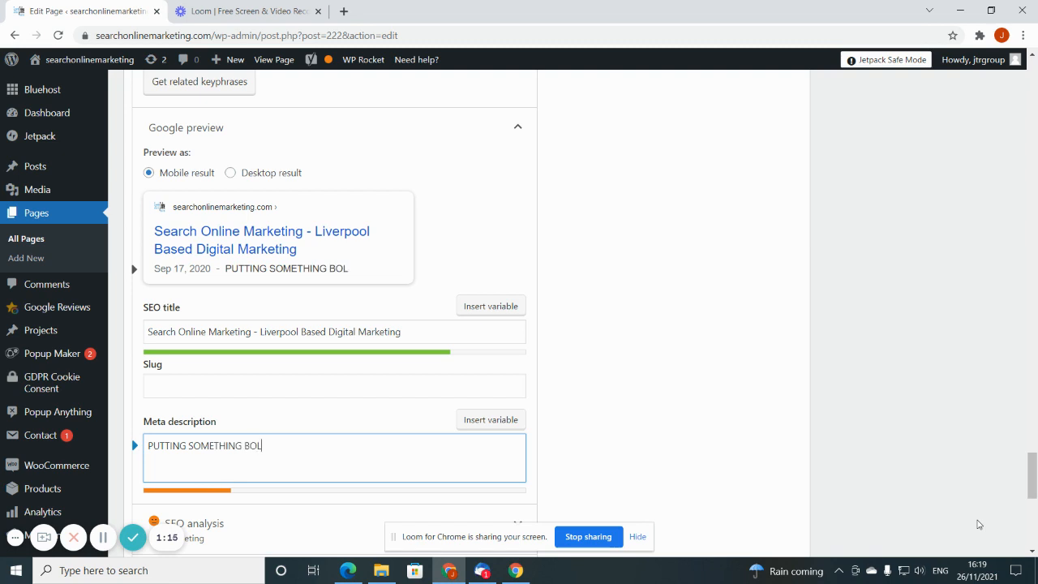
text(D TO GRAB )
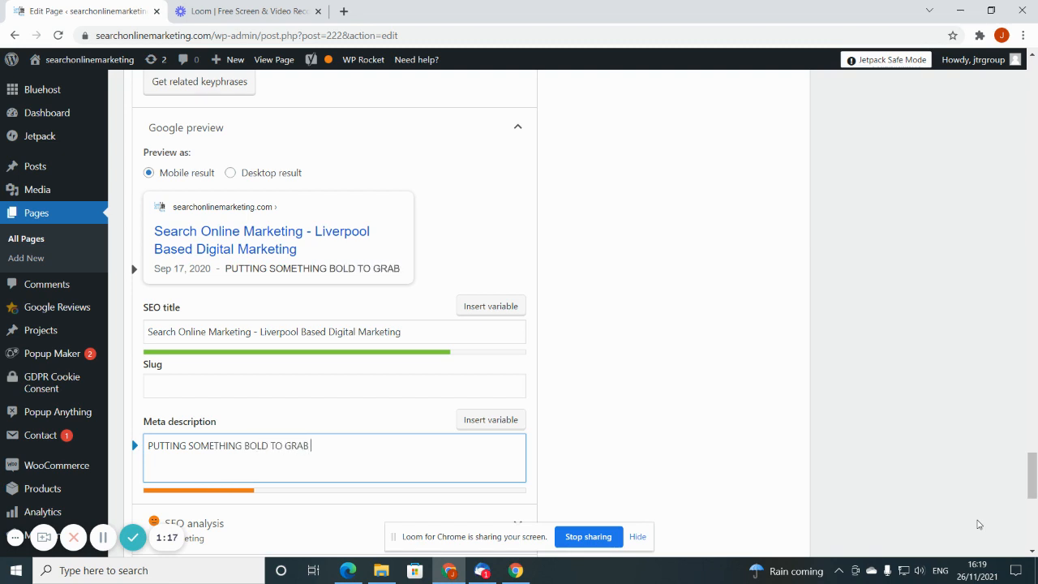
text(ATTENTION!!!!!!!!)
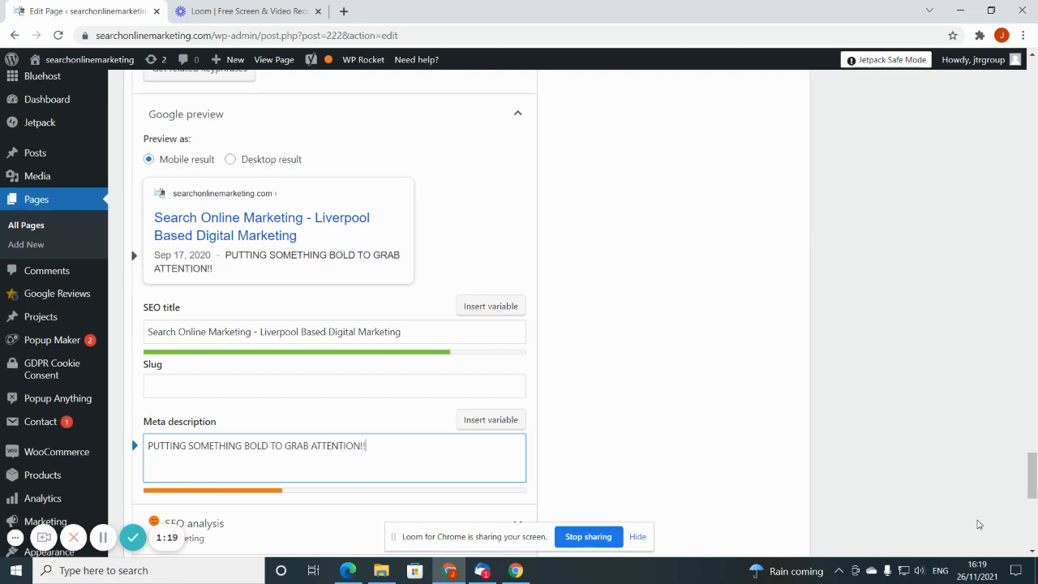
text(!!)
key(BackSpace)
key(BackSpace)
key(BackSpace)
key(ctrl+a)
key(BackSpace)
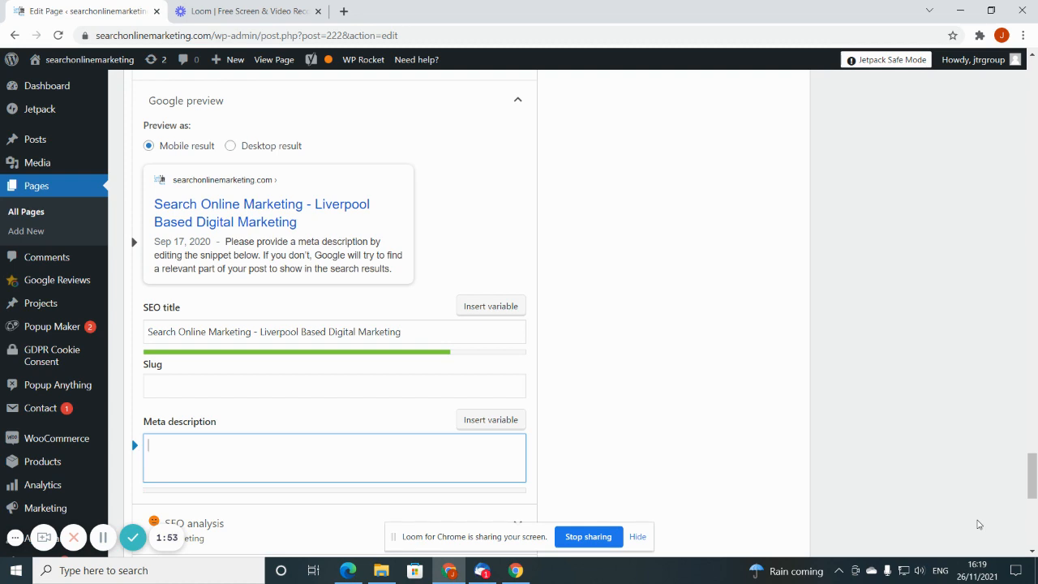
Try a meta description reading "Find out more call us on" followed by a phone number, and empty the field again
text(FIND O)
key(BackSpace)
key(BackSpace)
key(BackSpace)
key(BackSpace)
key(BackSpace)
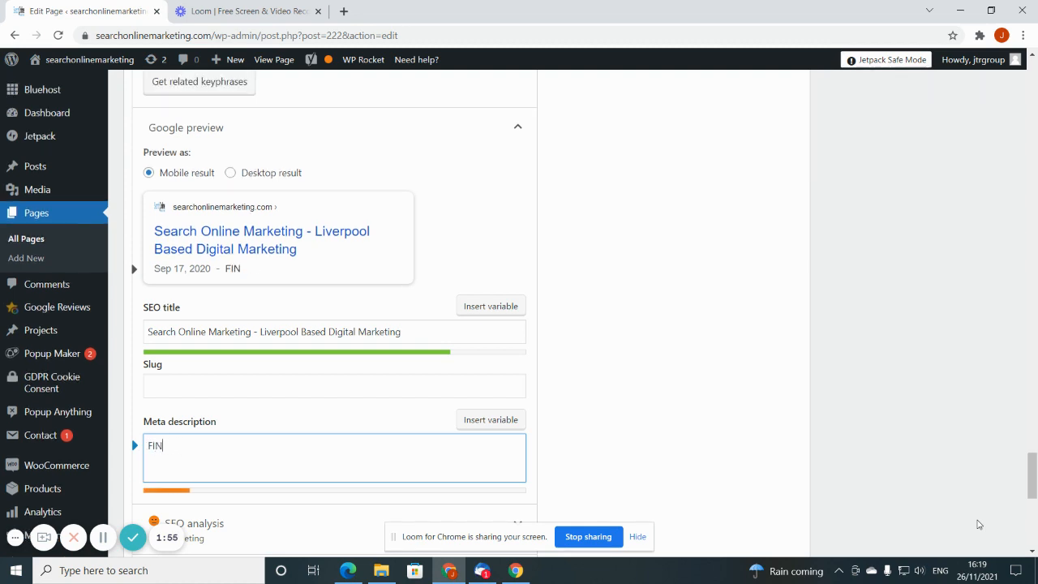
text(ind out more )
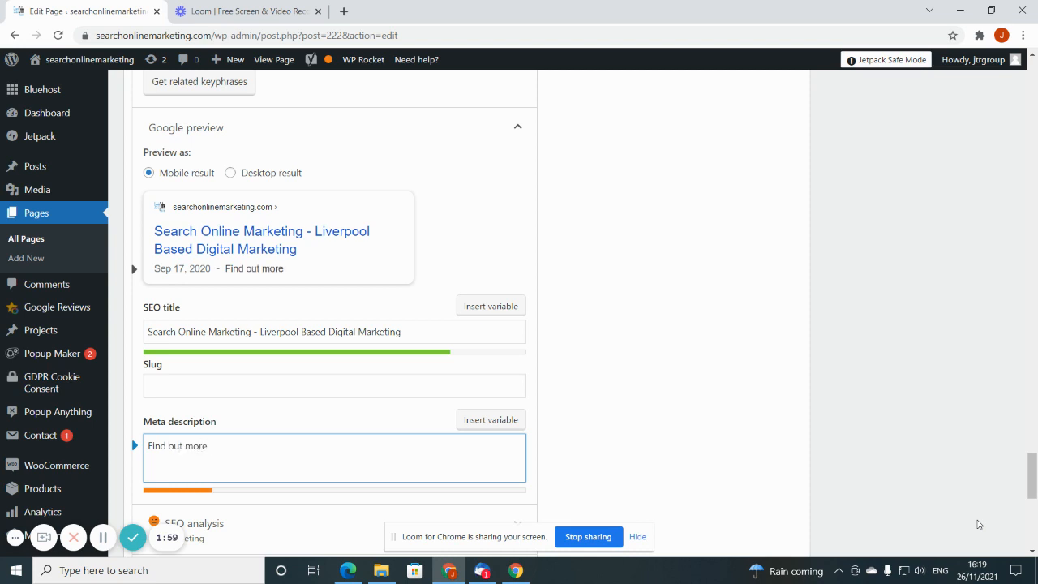
text(call us on 0151)
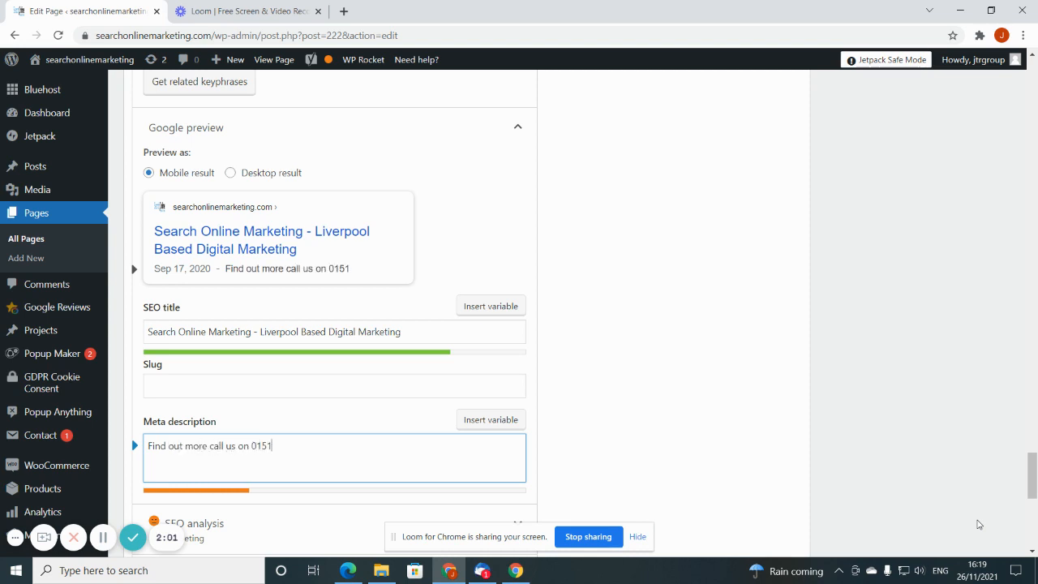
text( 22 22222)
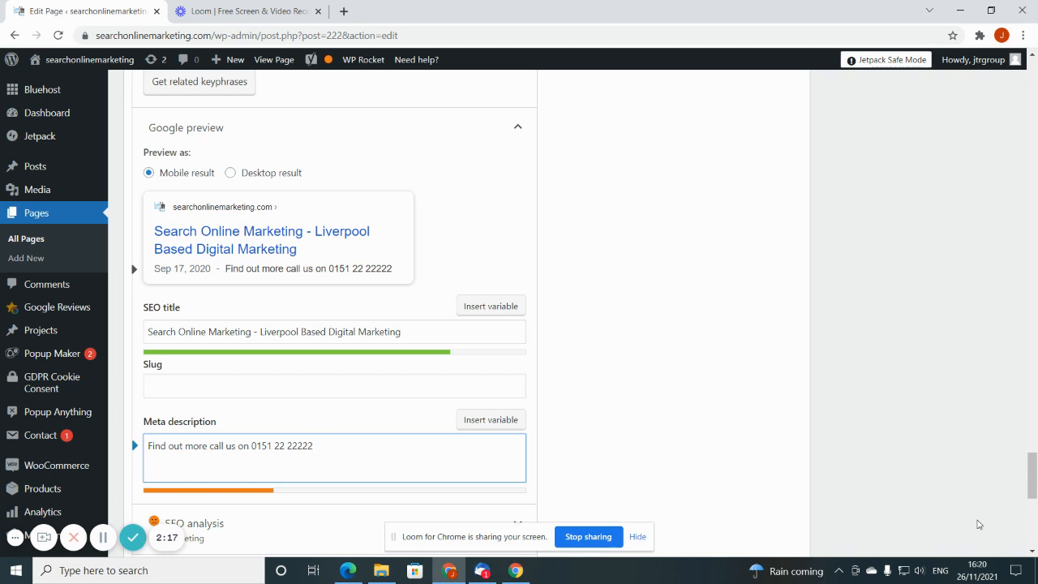
key(BackSpace)
key(BackSpace)
key(BackSpace)
key(ctrl+a)
key(BackSpace)
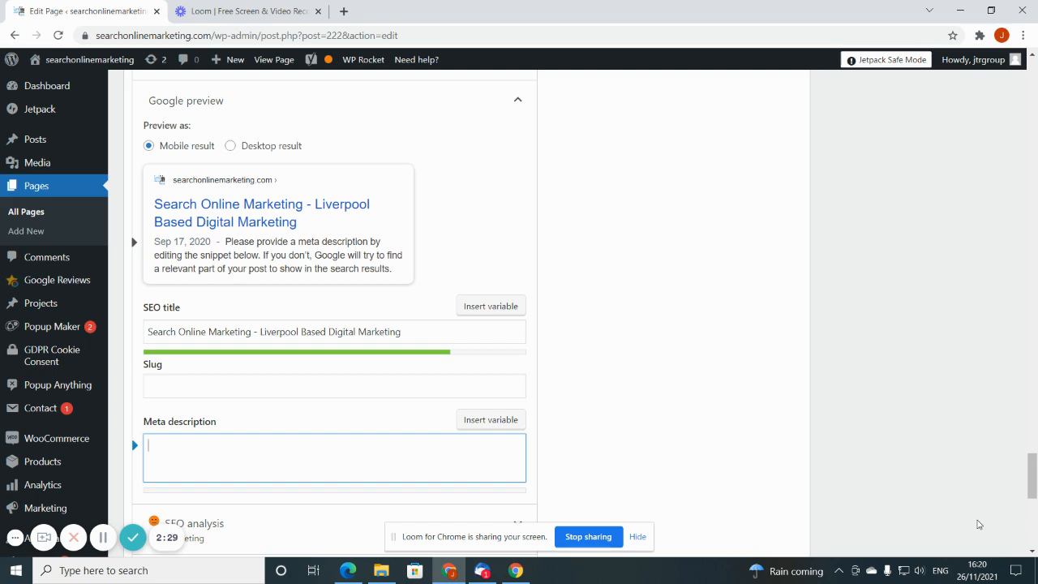
Enter the meta description "£10 off when you enter 'Google' at the checkout."
text(£)
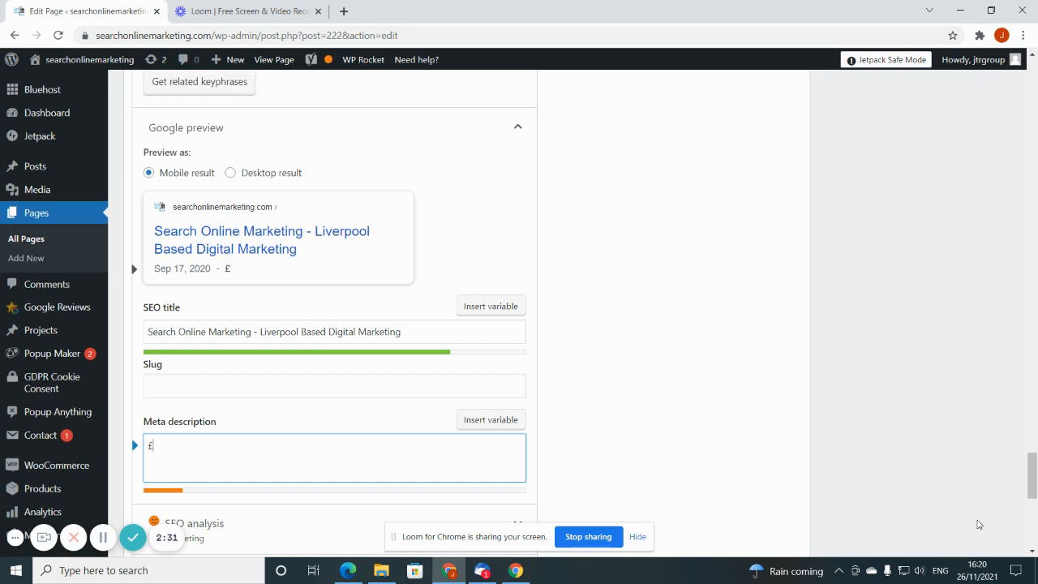
text(10 off when you enter)
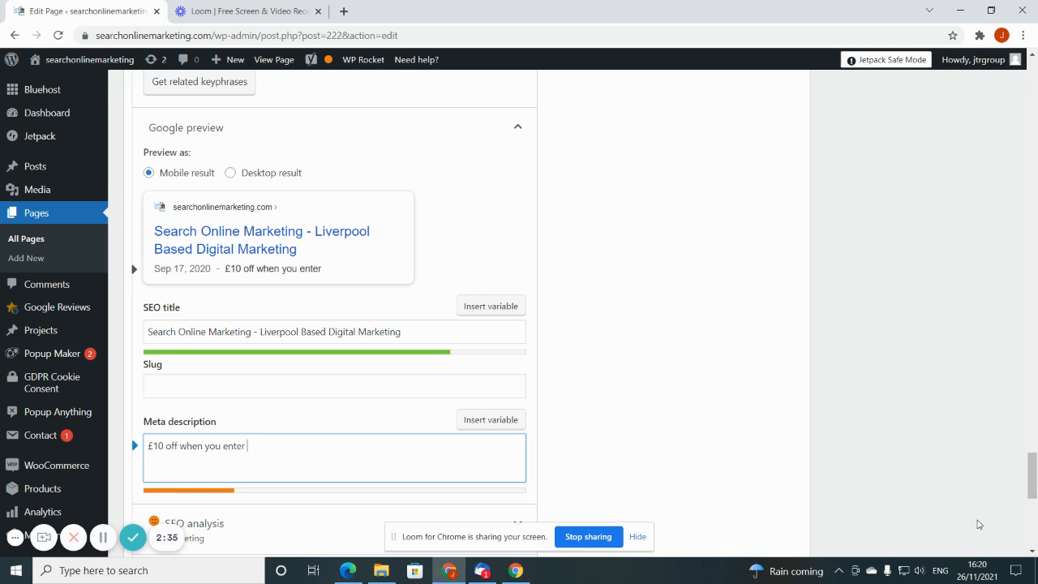
text( 'Google')
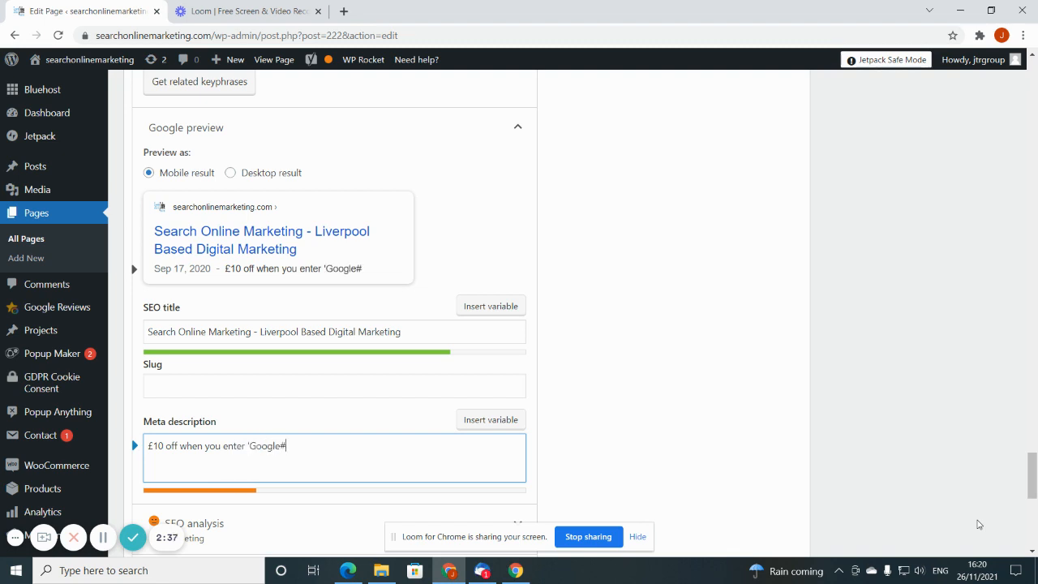
key(BackSpace)
text(' at the  heckou)
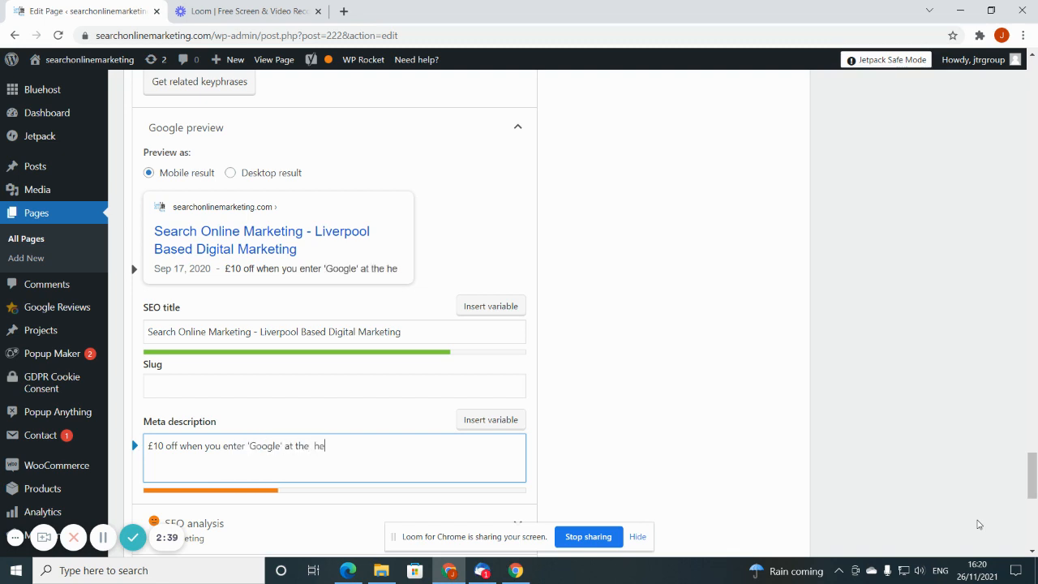
key(BackSpace)
key(BackSpace)
key(BackSpace)
key(BackSpace)
key(BackSpace)
key(BackSpace)
key(BackSpace)
text(checkout.)
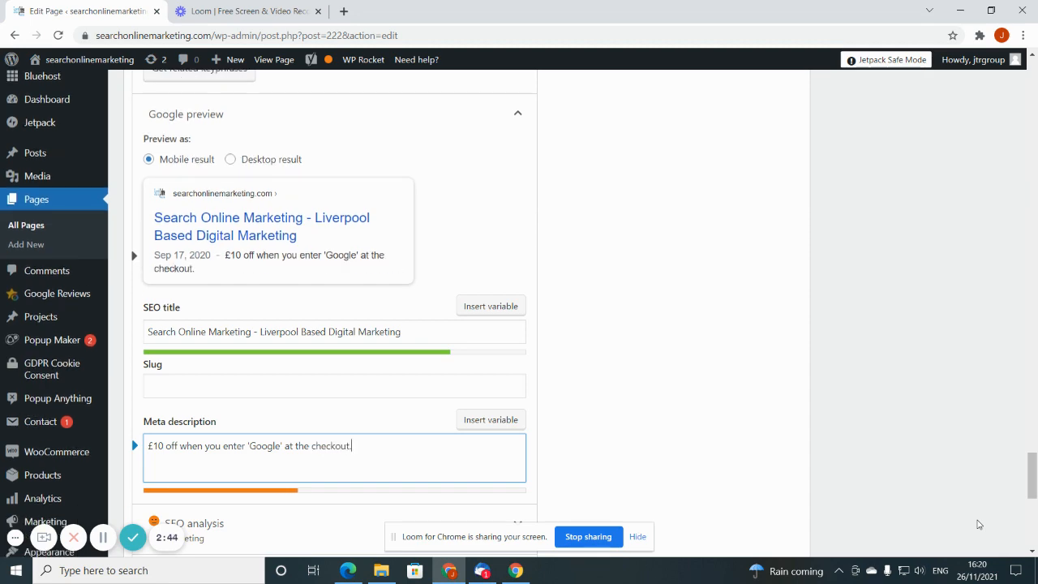
scroll(973, 503, up, 15)
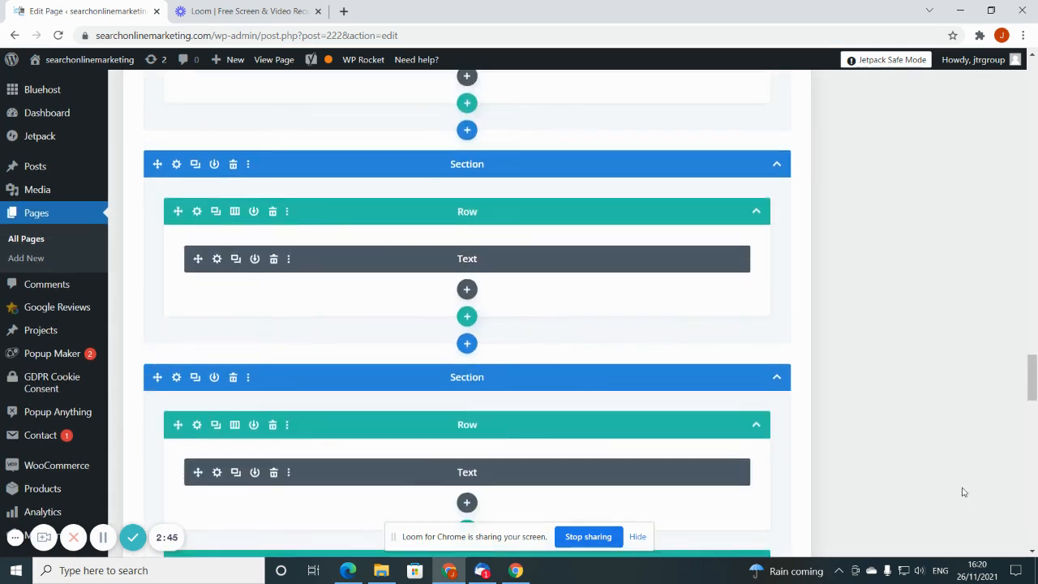
scroll(970, 492, up, 10)
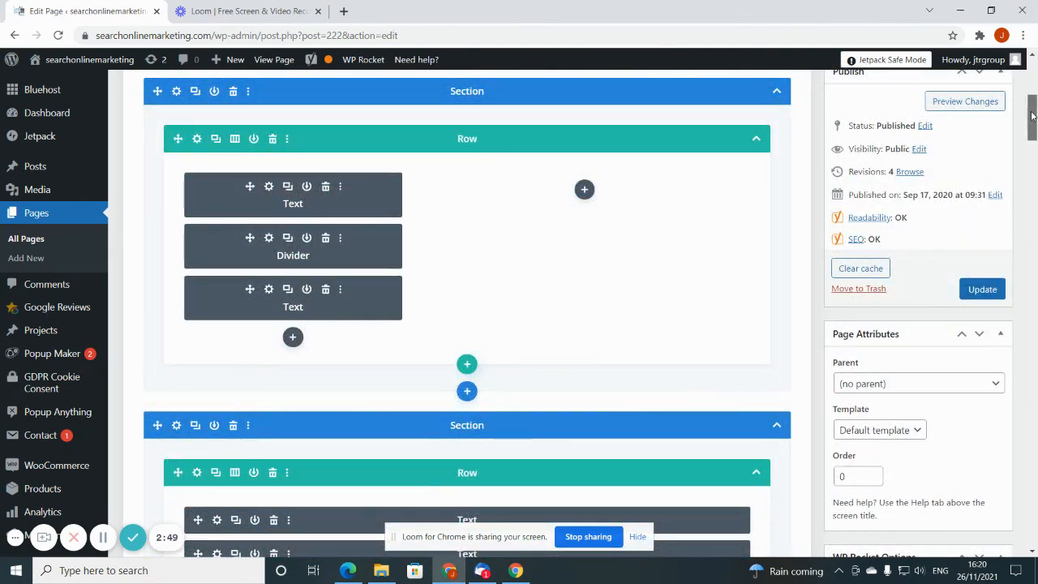
drag(1032, 117, 1032, 476)
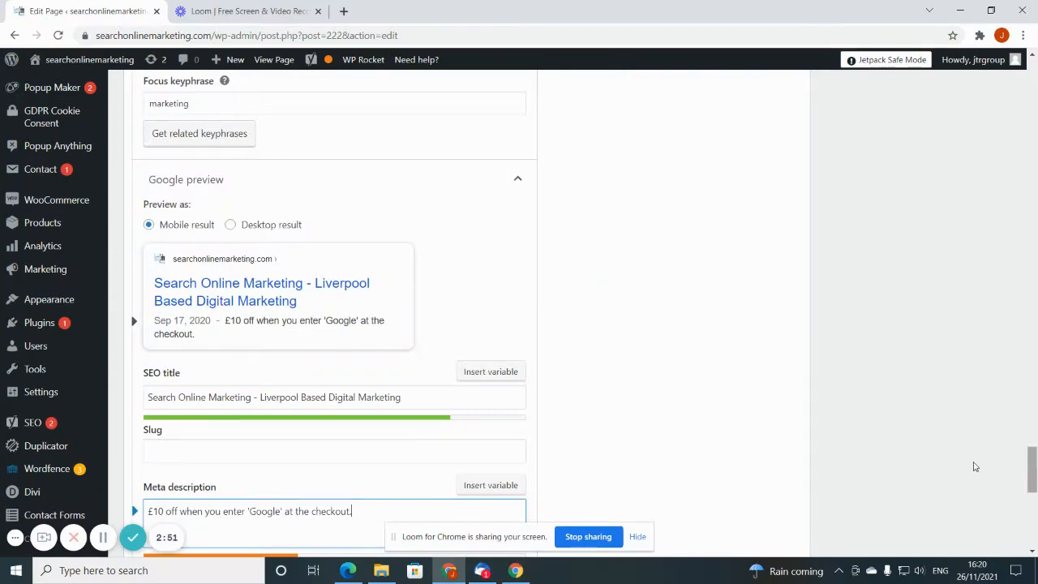
scroll(758, 461, down, 2)
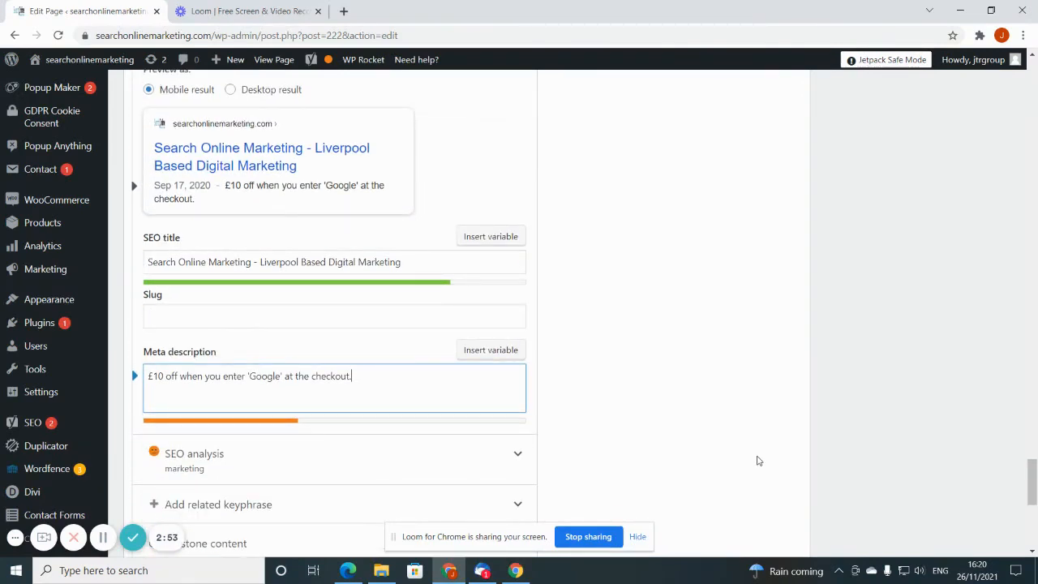